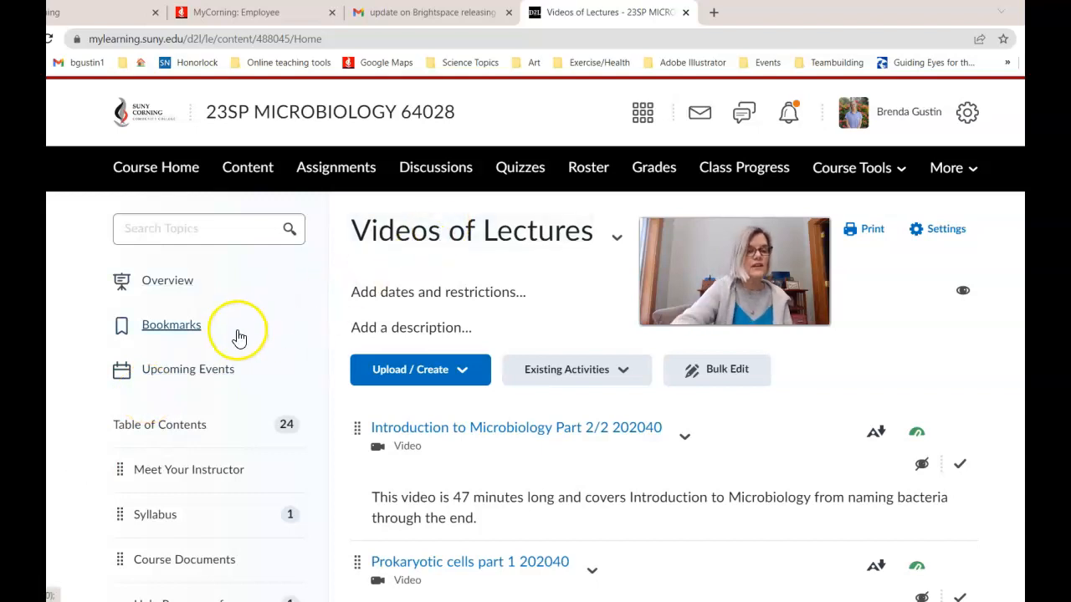
- Open the Groups management page of the 23SP MICROBIOLOGY 64028 course
scroll(238, 338, "down", 6)
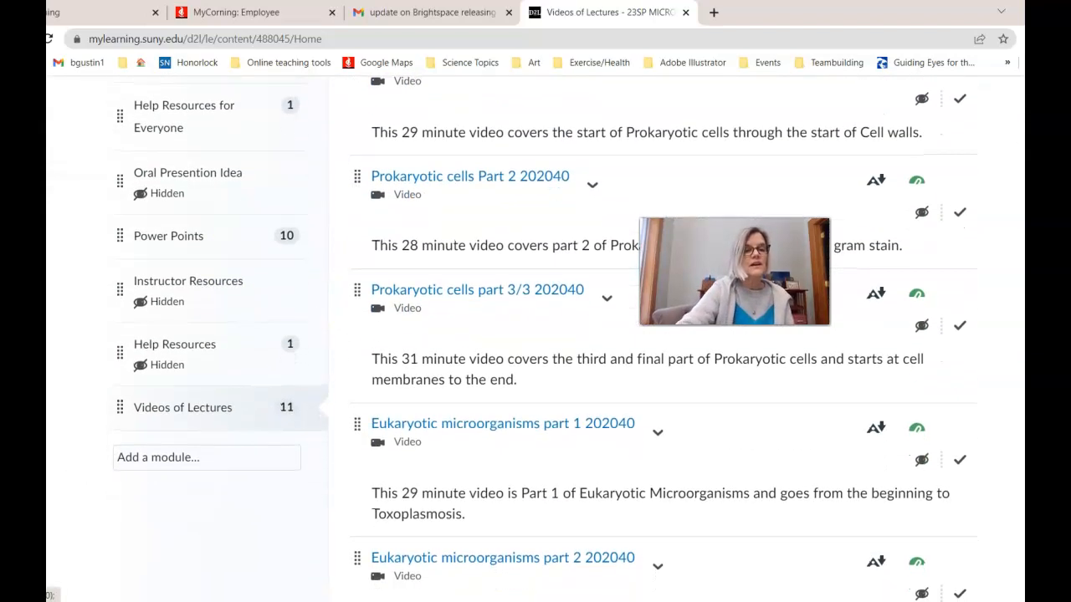
left_click(175, 415)
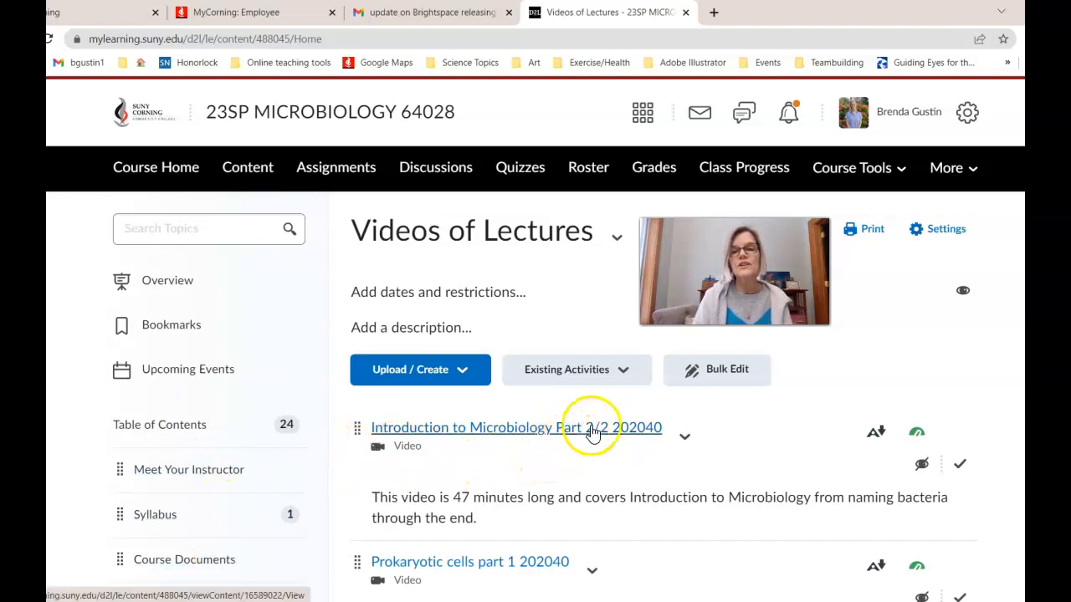
left_click(853, 167)
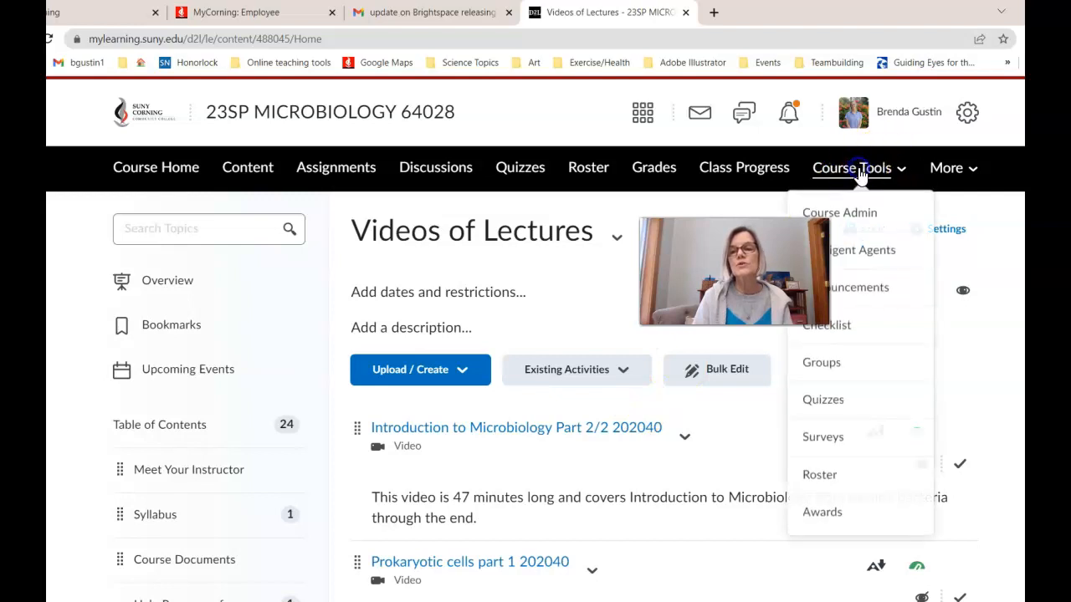
left_click(824, 360)
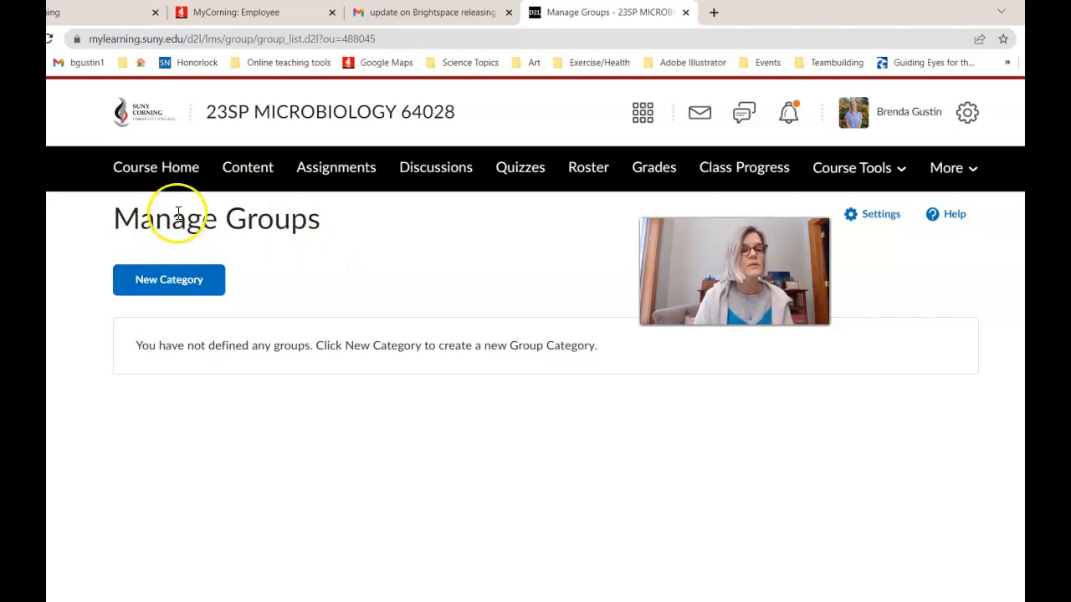
- Create and save a group category named "Microbiology students" with the enrollment type Single user, member-specific groups
left_click(175, 287)
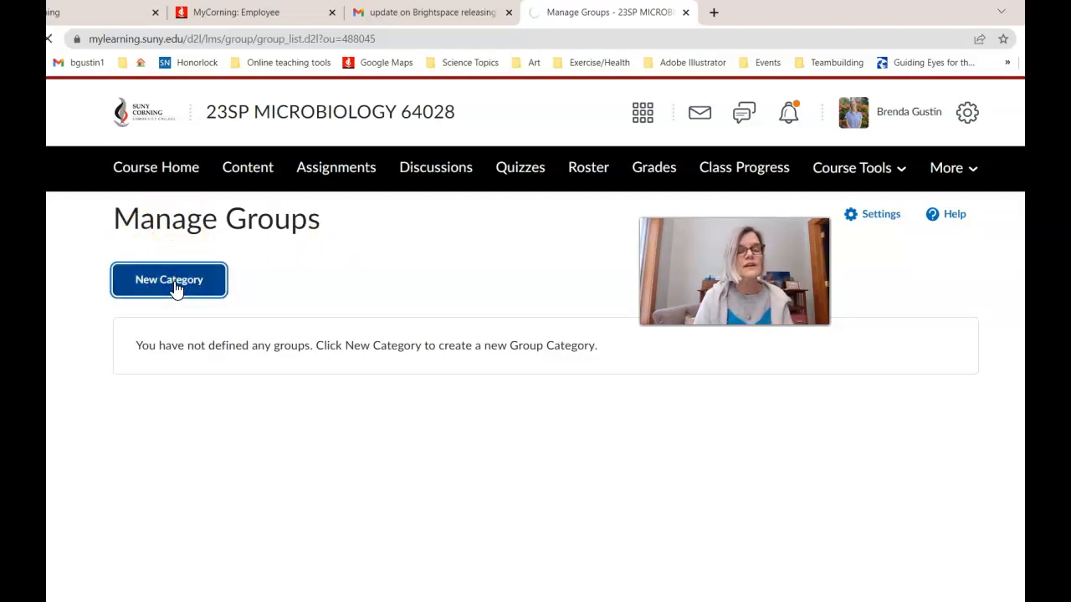
left_click(175, 335)
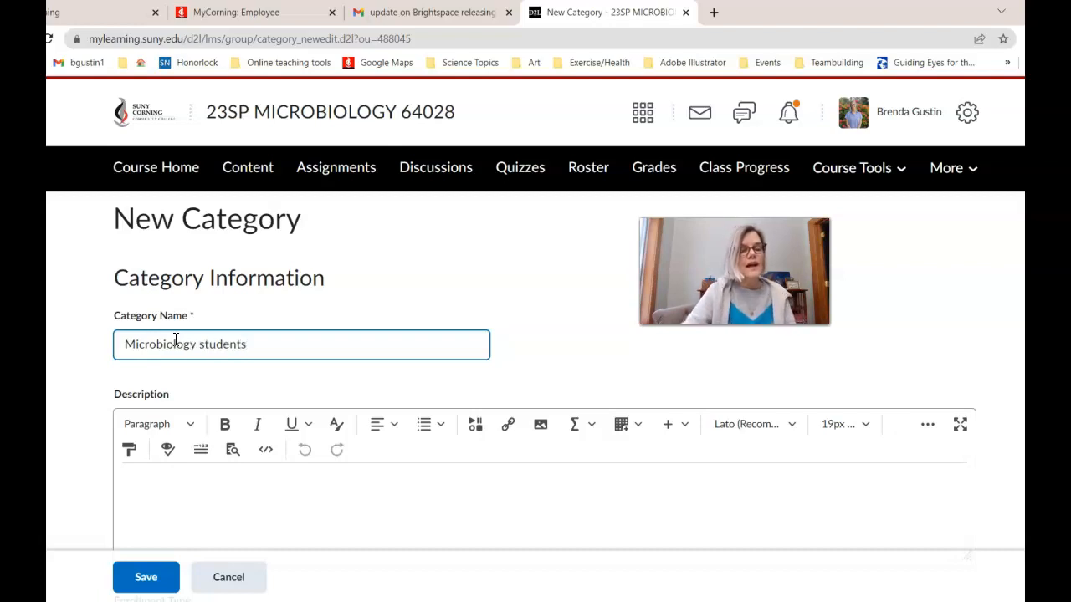
scroll(175, 339, "down", 2)
scroll(535, 335, "down", 3)
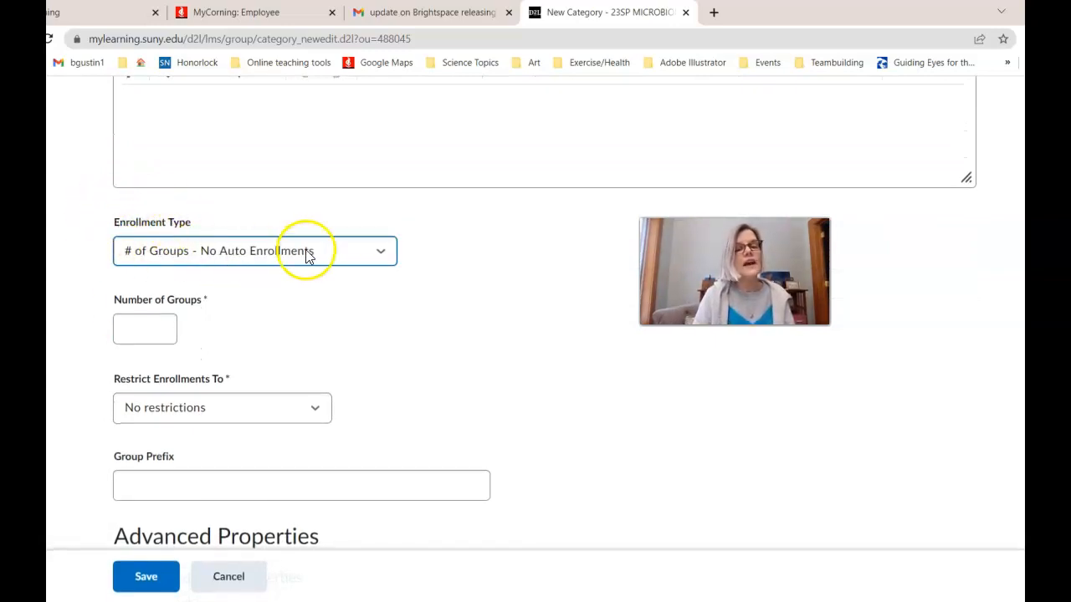
left_click(381, 253)
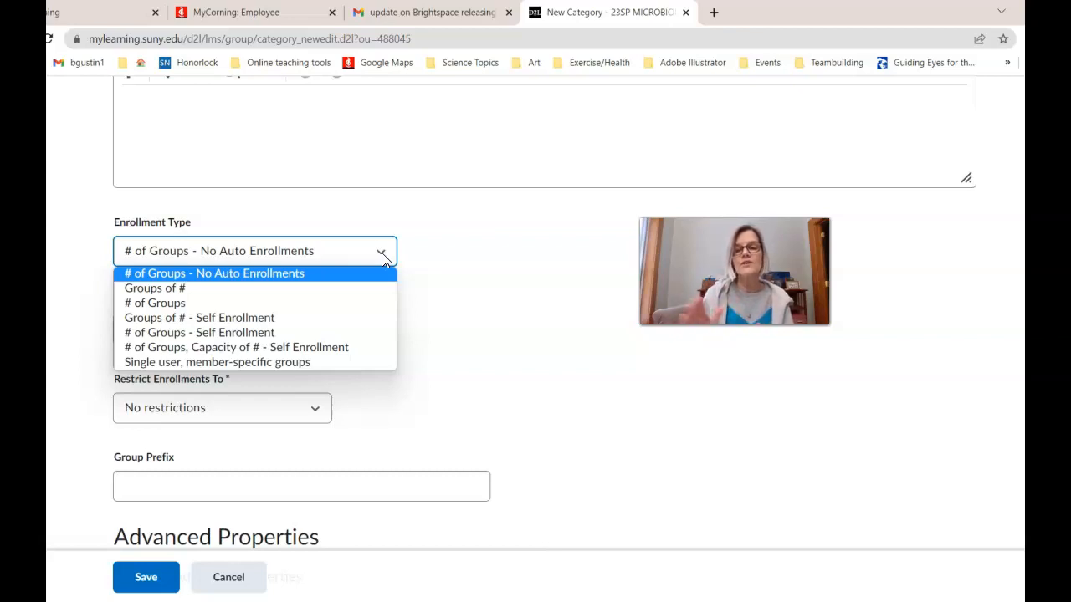
left_click(177, 362)
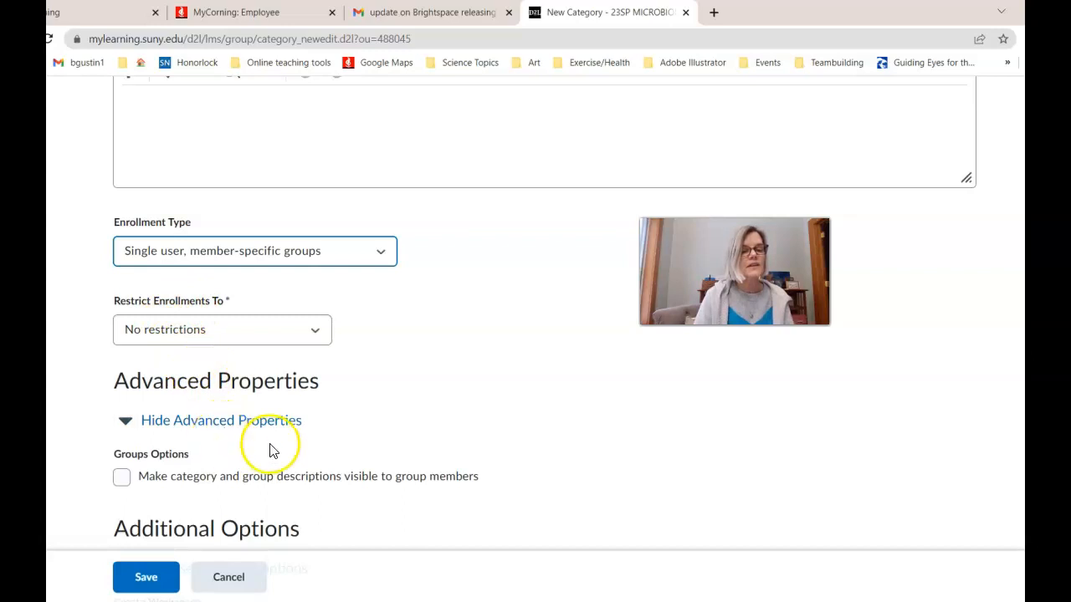
scroll(269, 450, "down", 3)
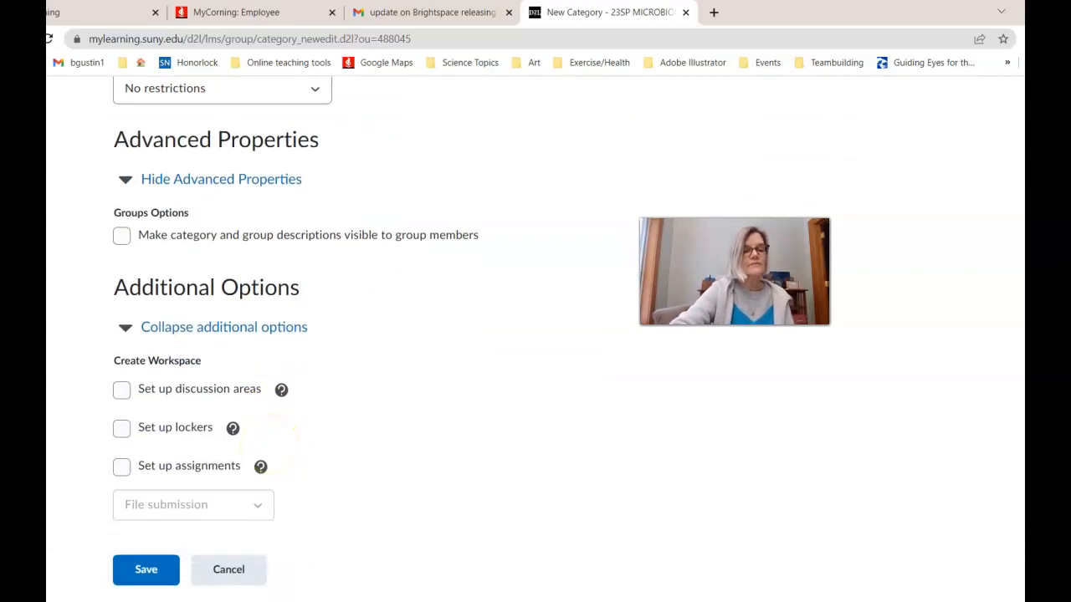
left_click(140, 570)
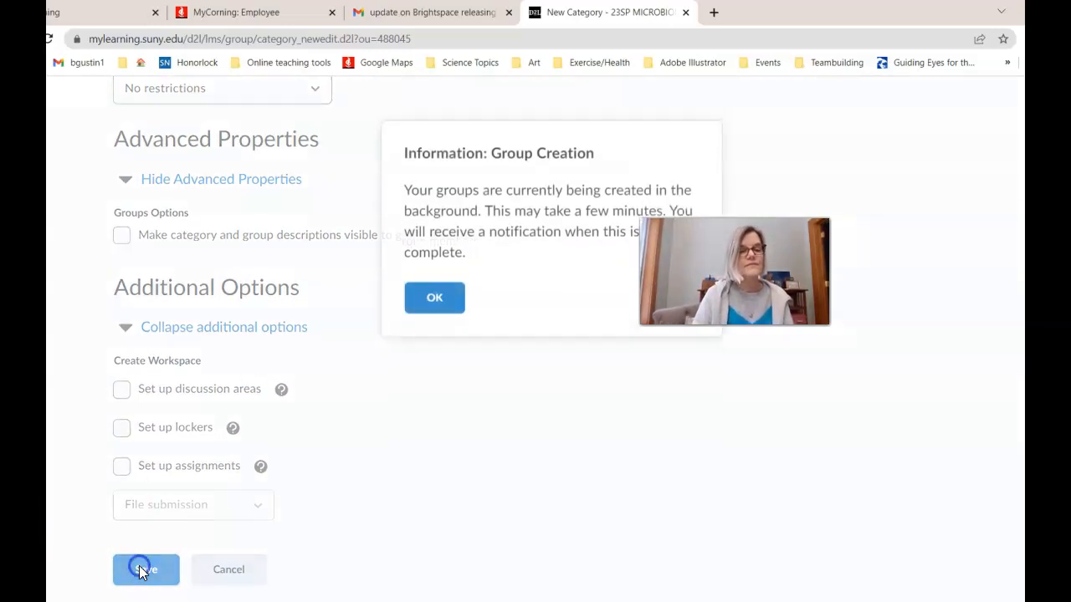
left_click(427, 308)
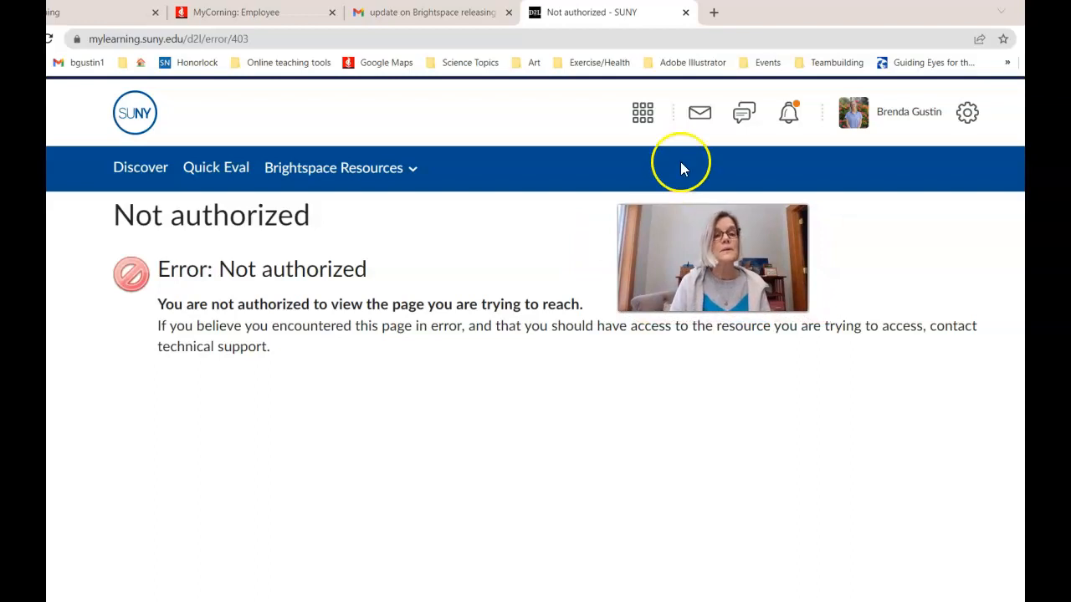
- Return to the 23SP MICROBIOLOGY 64028 course and open its Videos of Lectures module
left_click(641, 110)
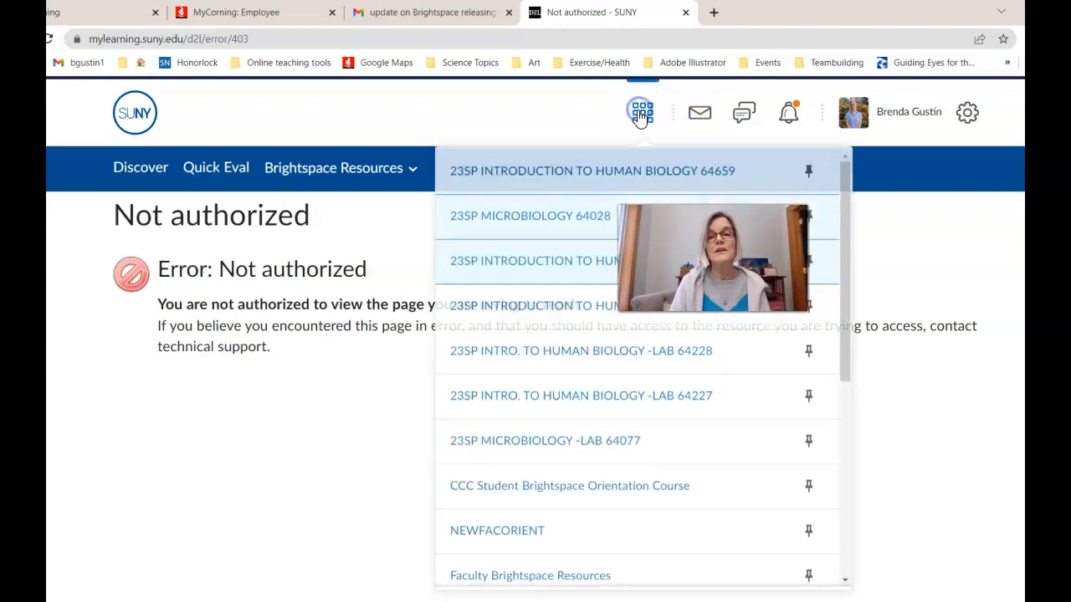
left_click(561, 209)
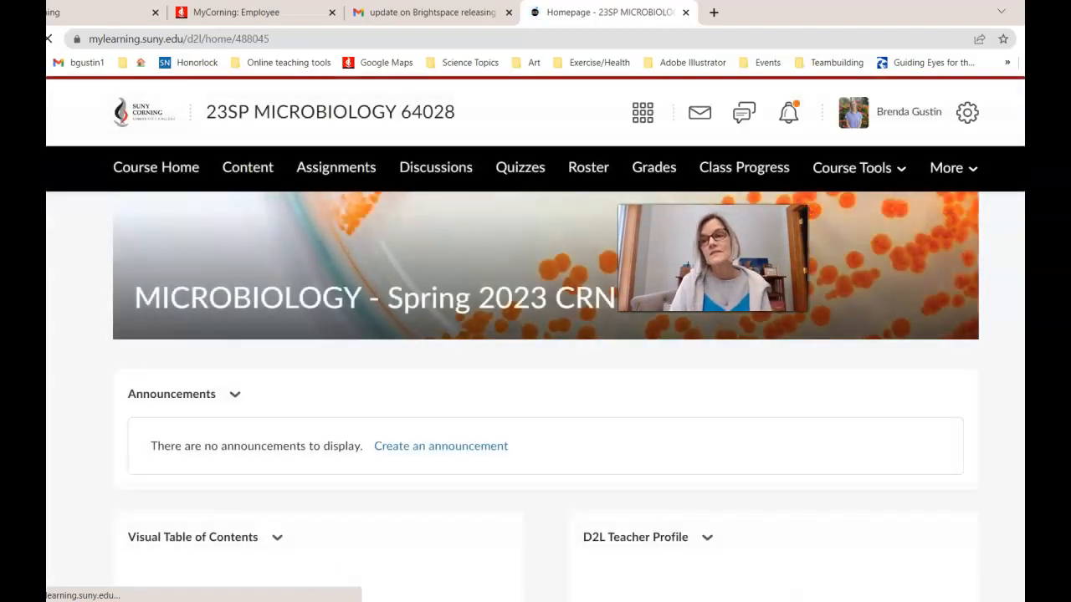
scroll(536, 339, "down", 2)
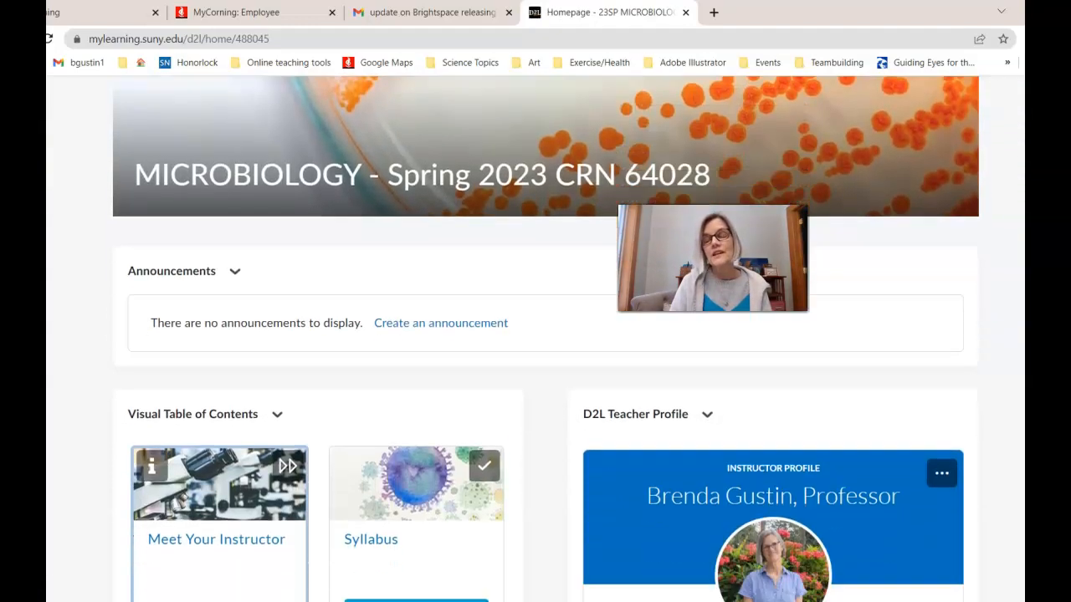
scroll(548, 339, "down", 5)
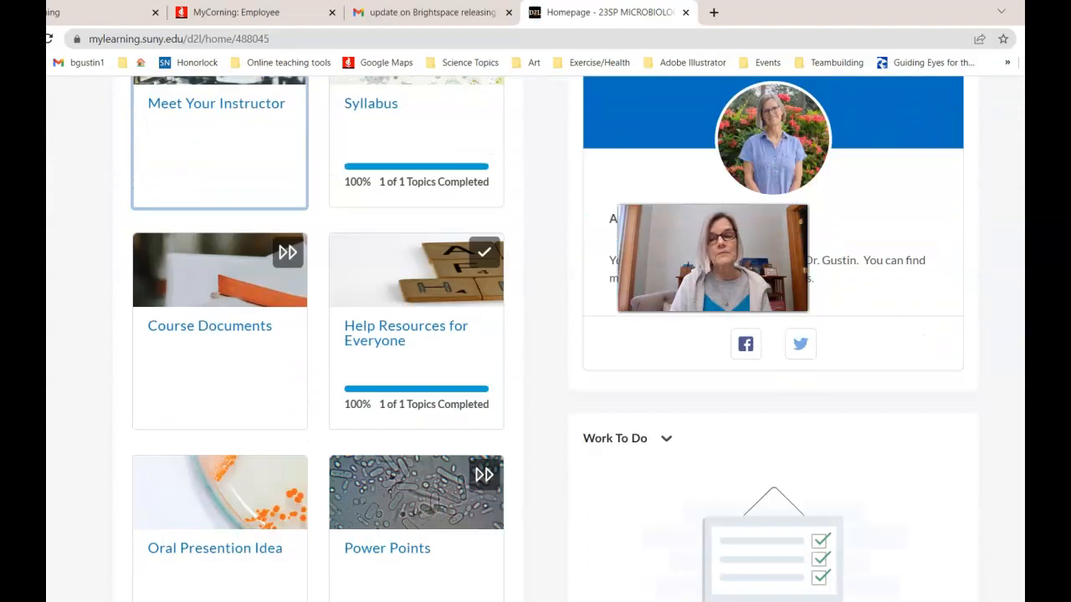
scroll(535, 339, "down", 1)
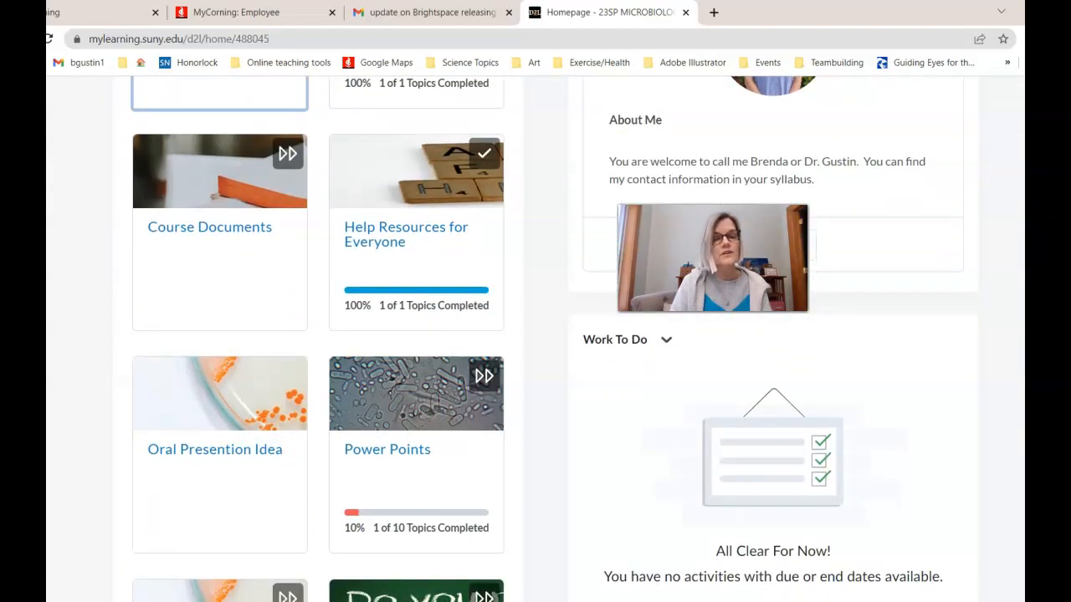
scroll(437, 451, "down", 5)
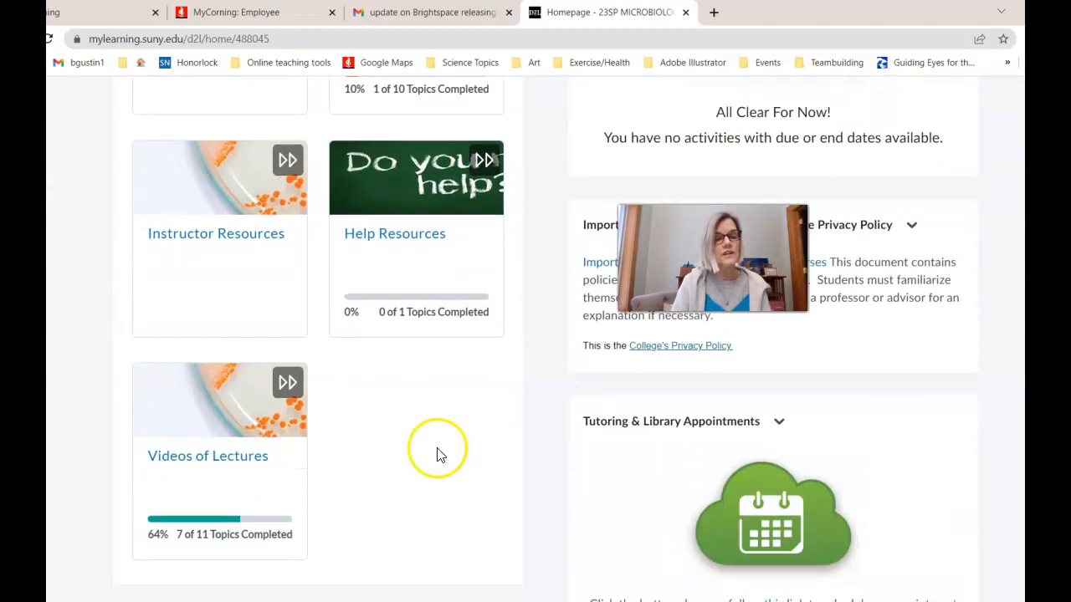
left_click(248, 458)
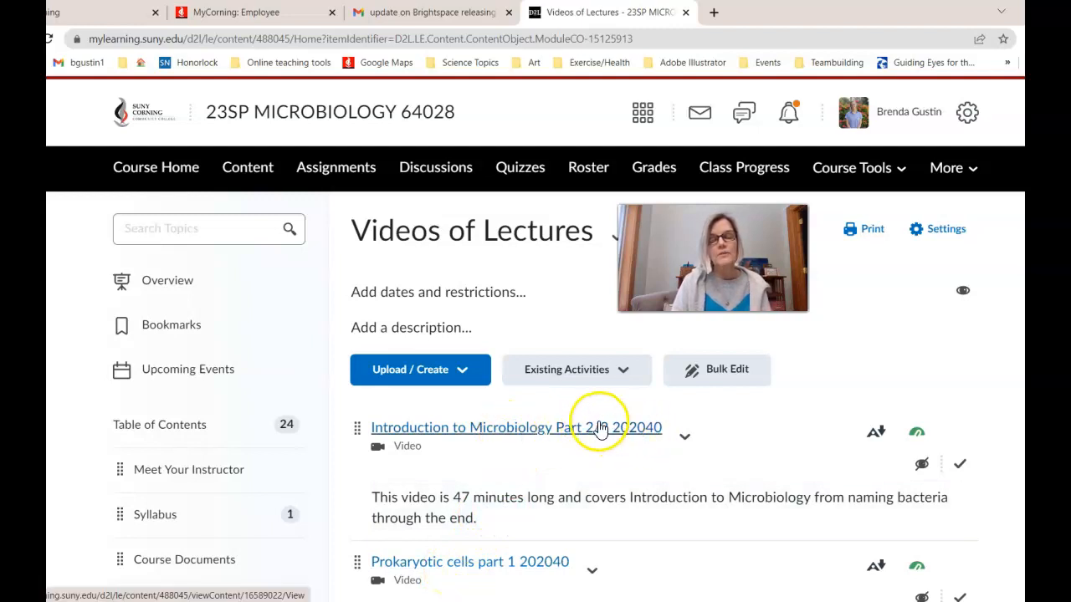
- Edit the properties of Introduction to Microbiology Part 2/2 202040 in place and open its dates and restrictions
left_click(685, 437)
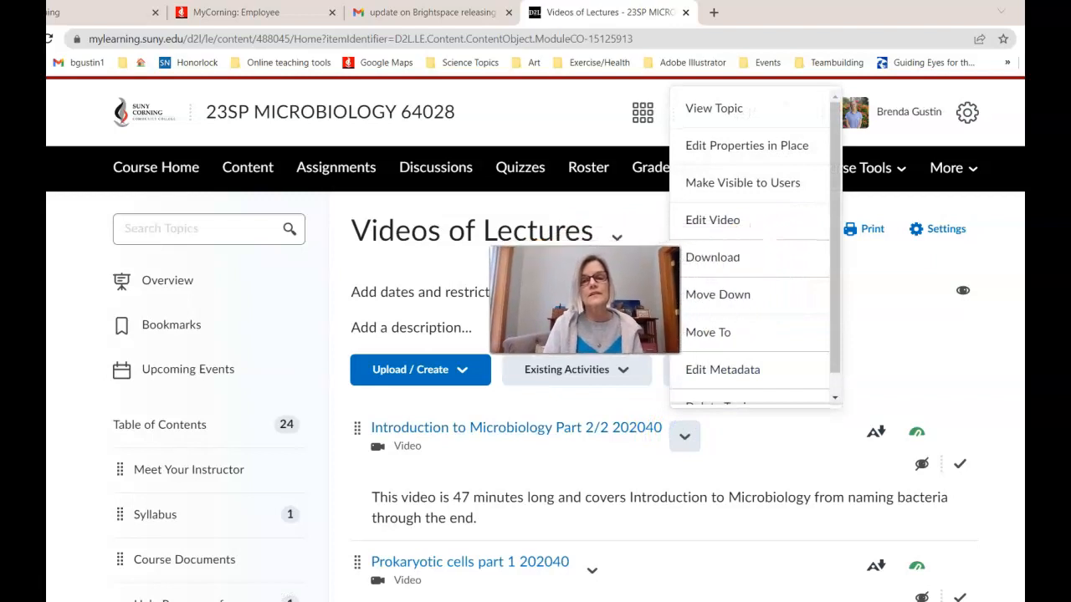
left_click(719, 146)
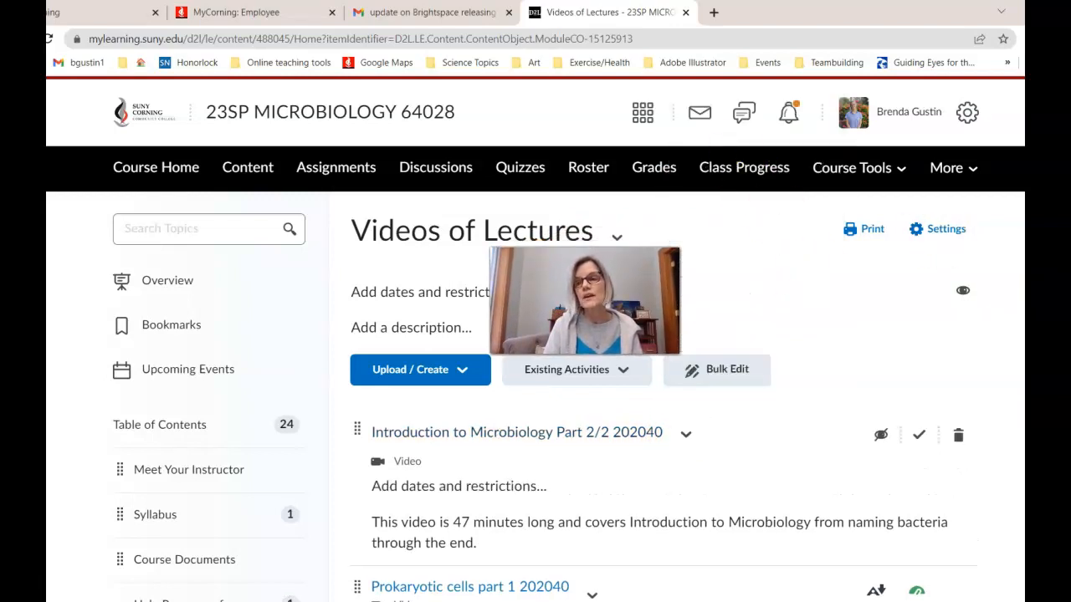
scroll(866, 255, "down", 2)
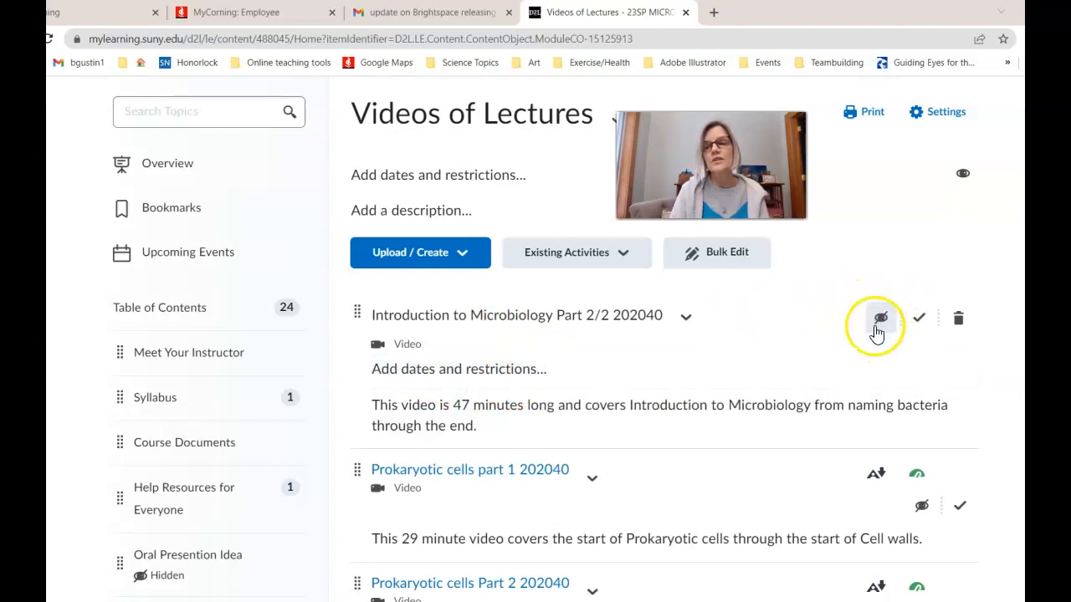
left_click(494, 375)
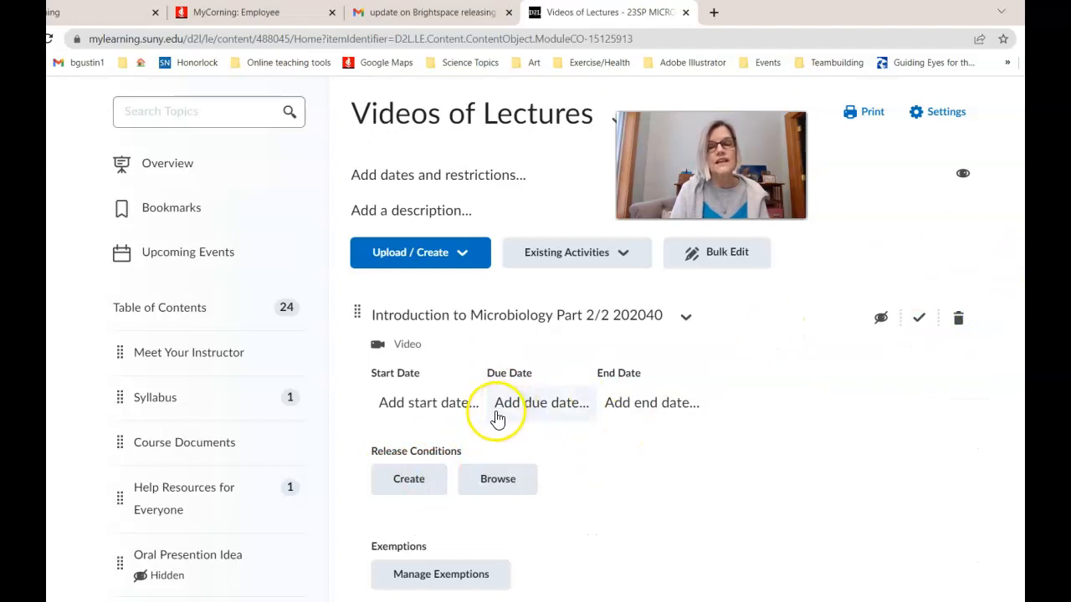
scroll(535, 335, "down", 1)
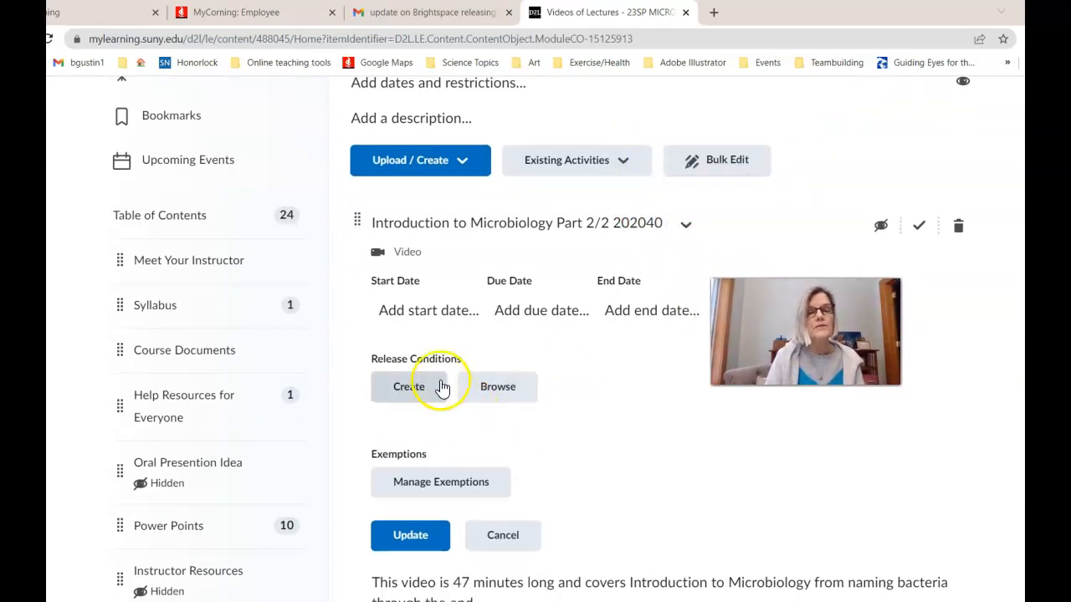
- Add a Group enrollment release condition to the video for one student's individual group under Microbiology students and save the restrictions
left_click(415, 389)
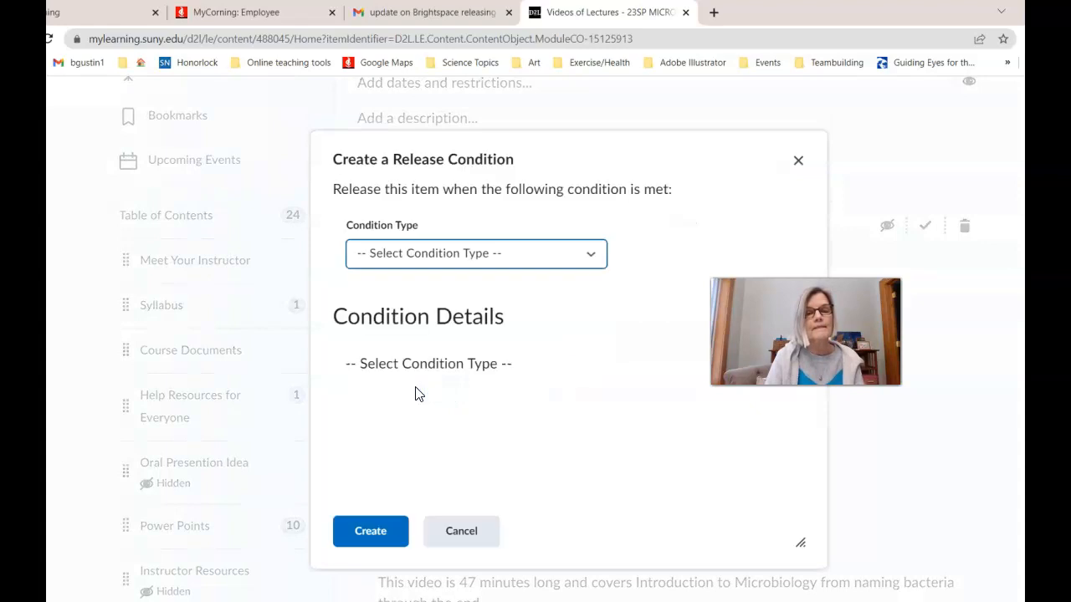
left_click(595, 254)
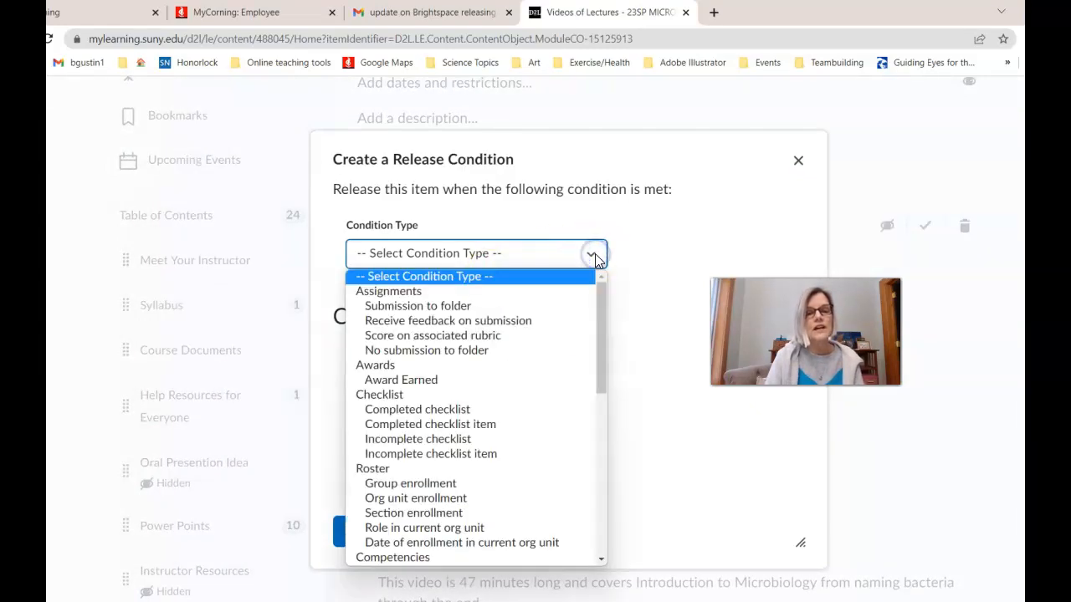
left_click(383, 486)
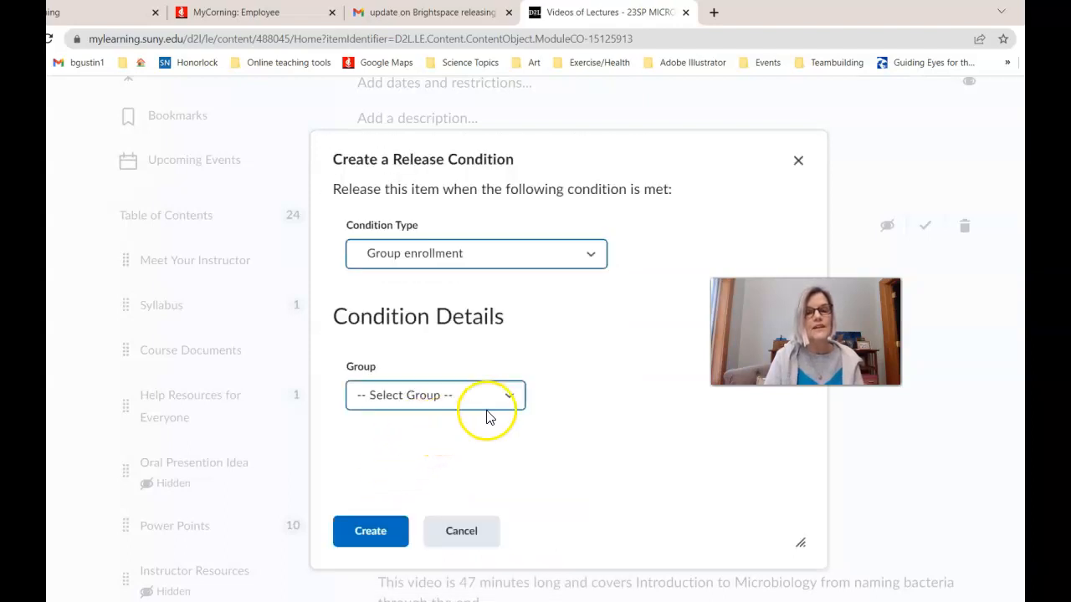
left_click(511, 398)
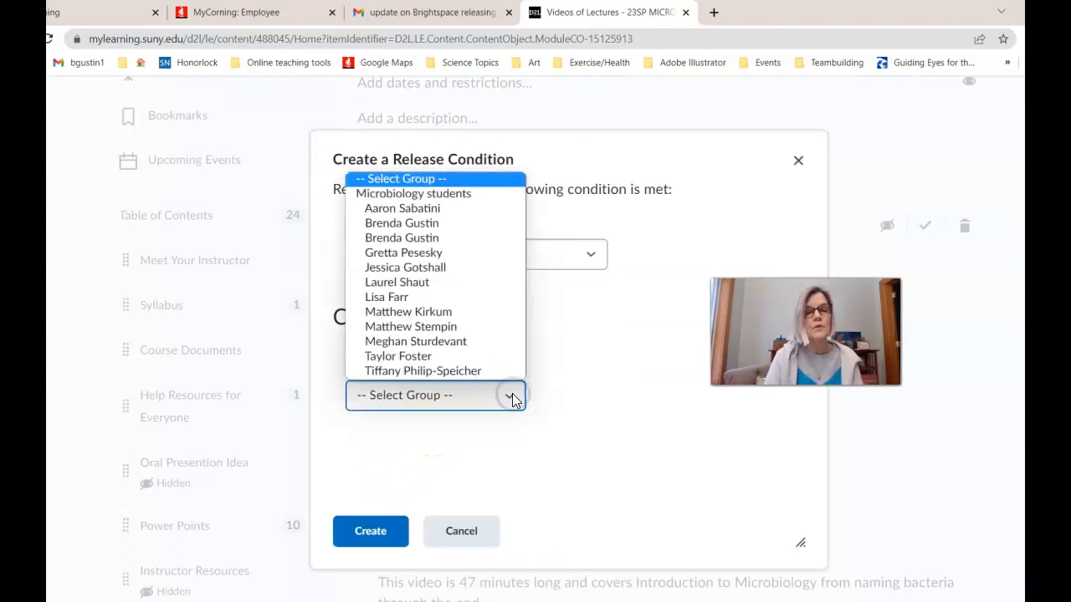
left_click(444, 360)
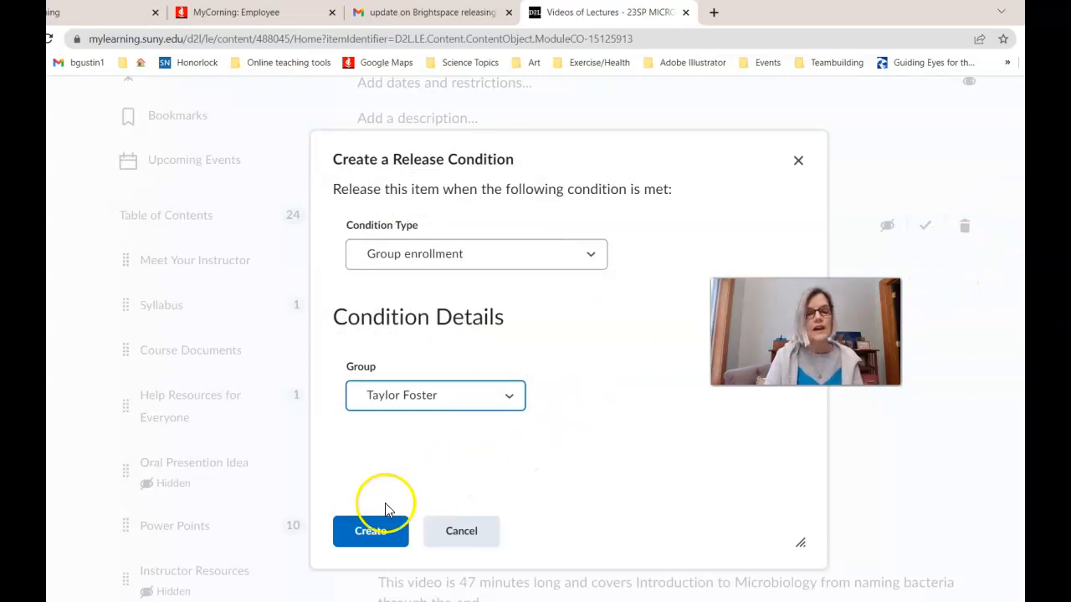
left_click(369, 539)
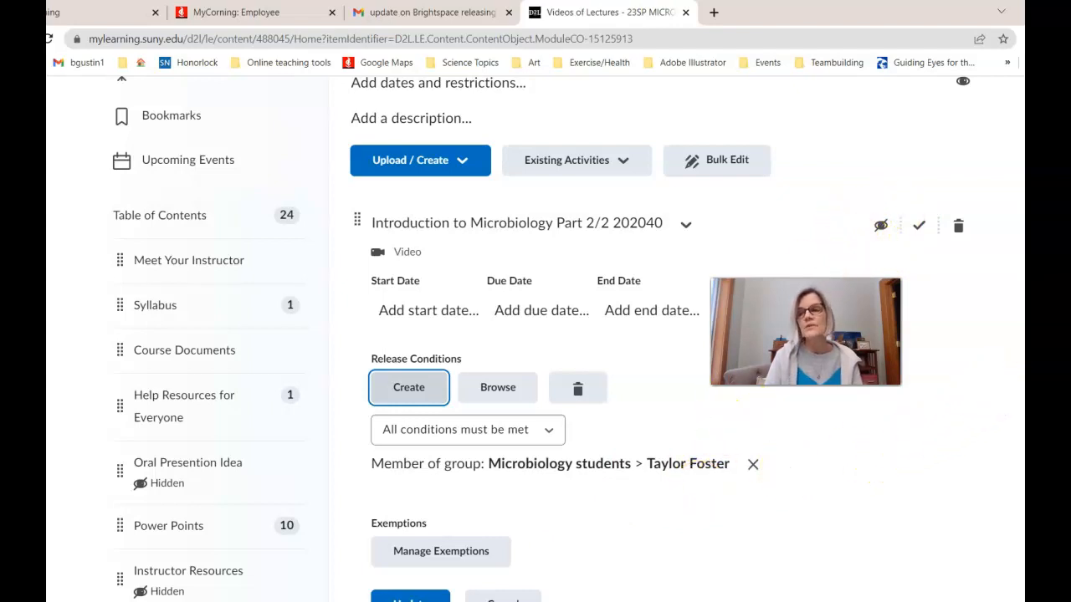
scroll(652, 376, "down", 2)
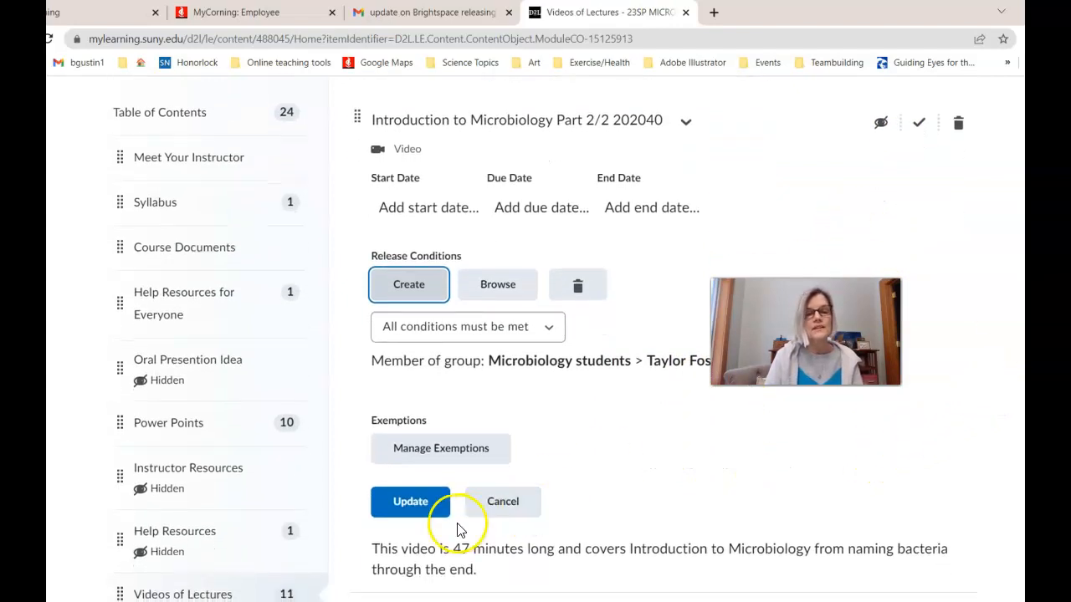
left_click(410, 502)
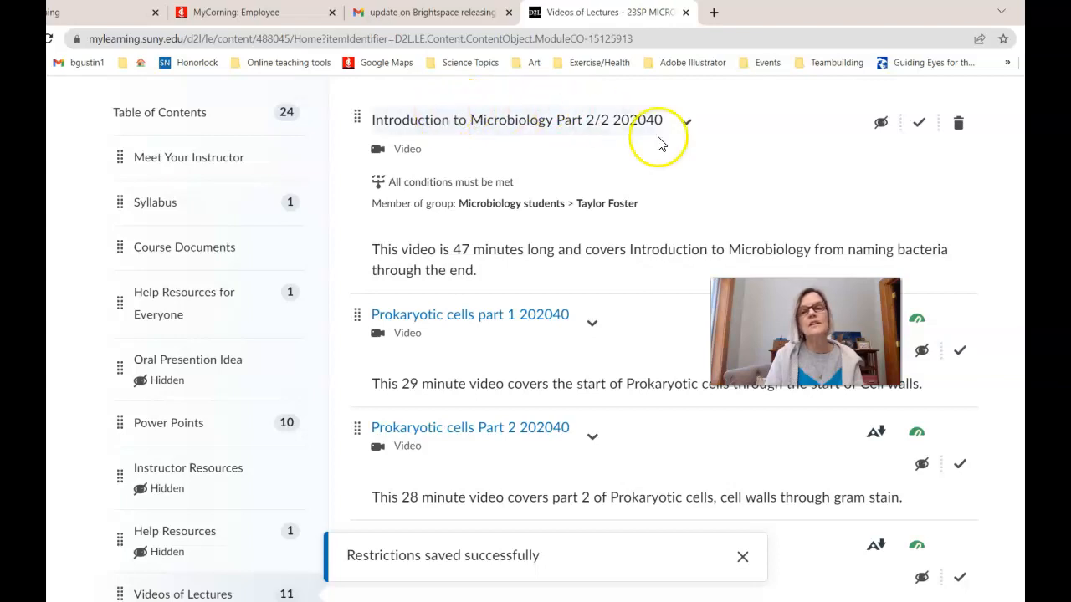
scroll(661, 142, "up", 2)
scroll(658, 136, "up", 2)
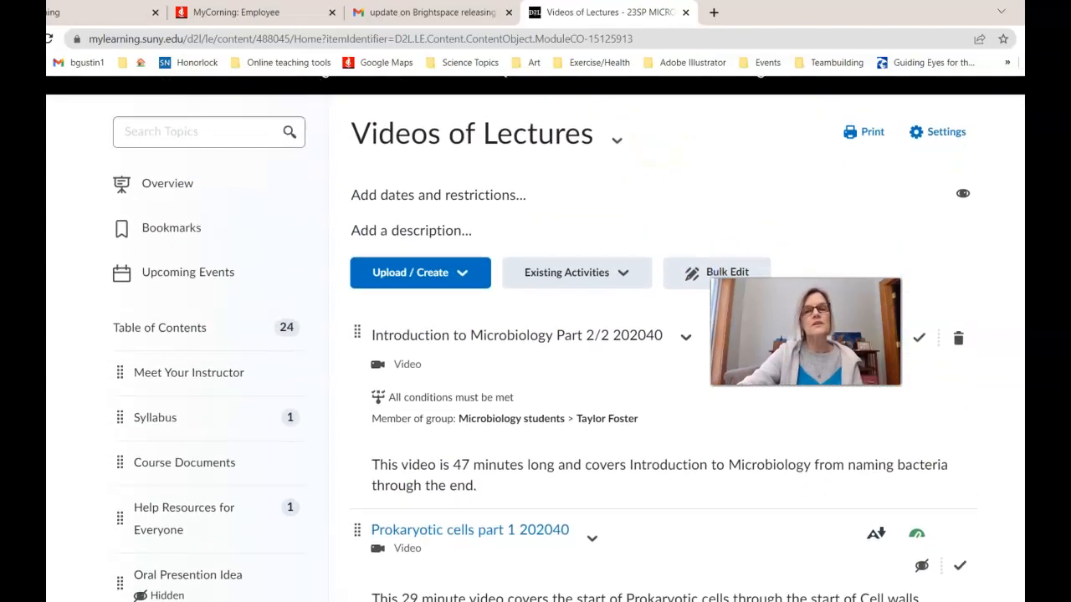
scroll(658, 137, "down", 2)
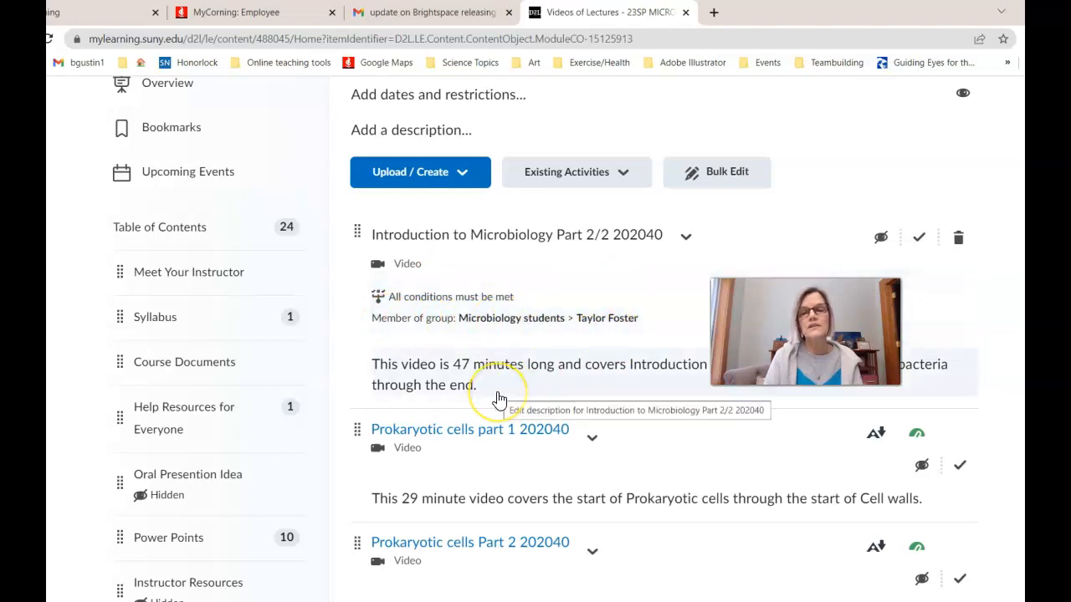
left_click(579, 440)
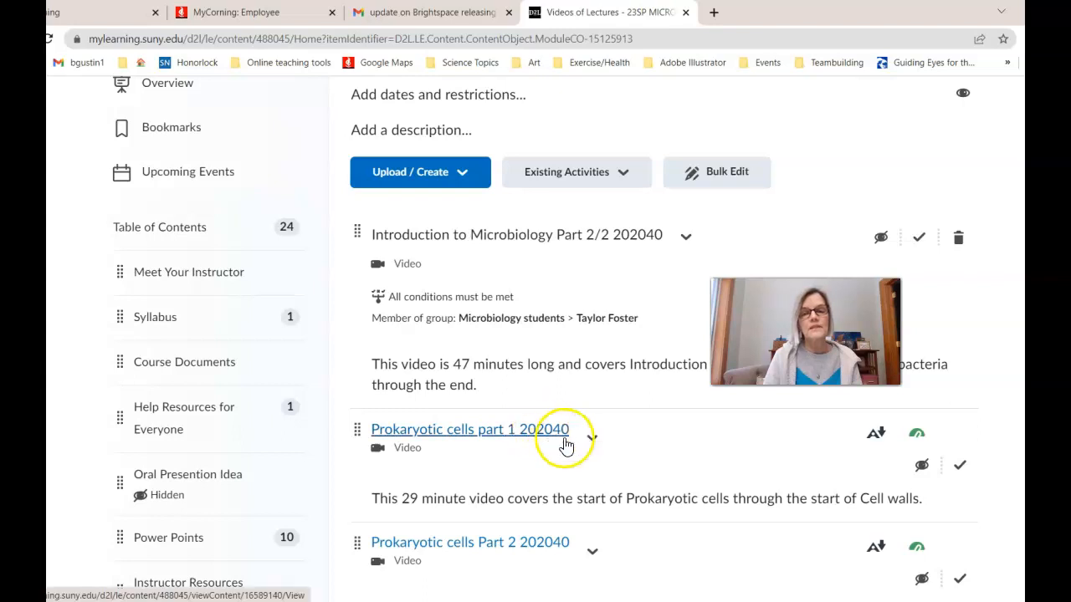
- Edit the properties of Prokaryotic cells part 1 202040 in place and open its dates and restrictions
left_click(592, 443)
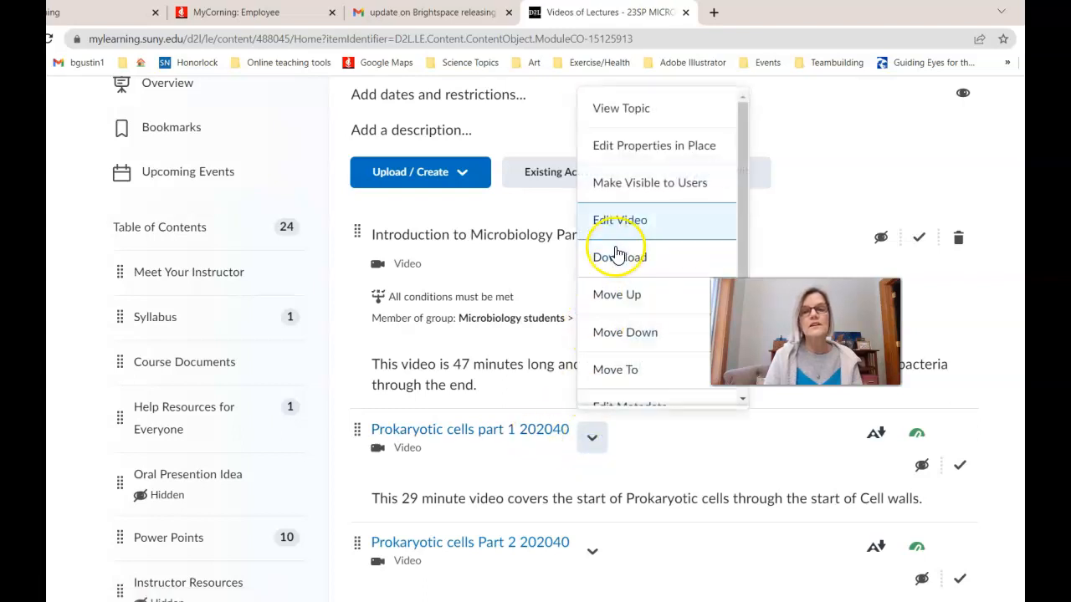
left_click(623, 159)
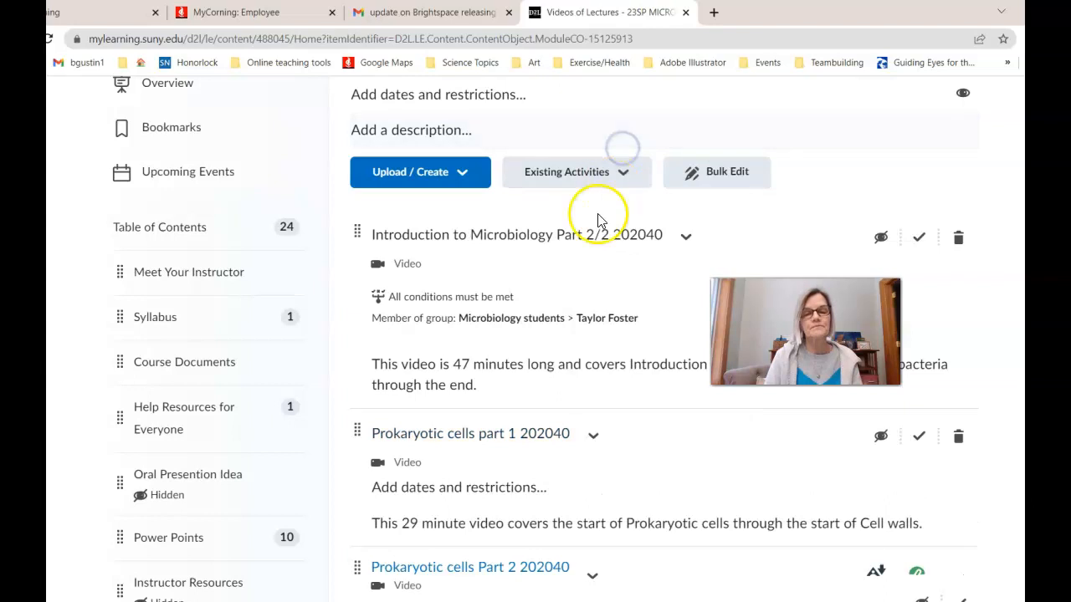
left_click(492, 487)
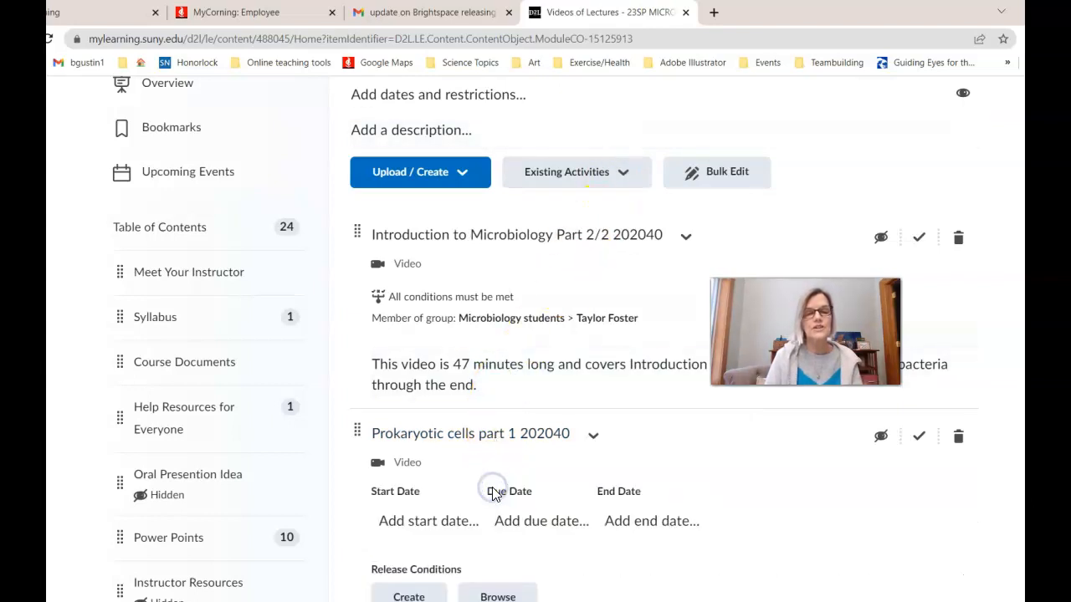
- Add a Group enrollment release condition to Prokaryotic cells part 1 202040 for the same student's group under Microbiology students and save the restrictions
scroll(406, 544, "down", 3)
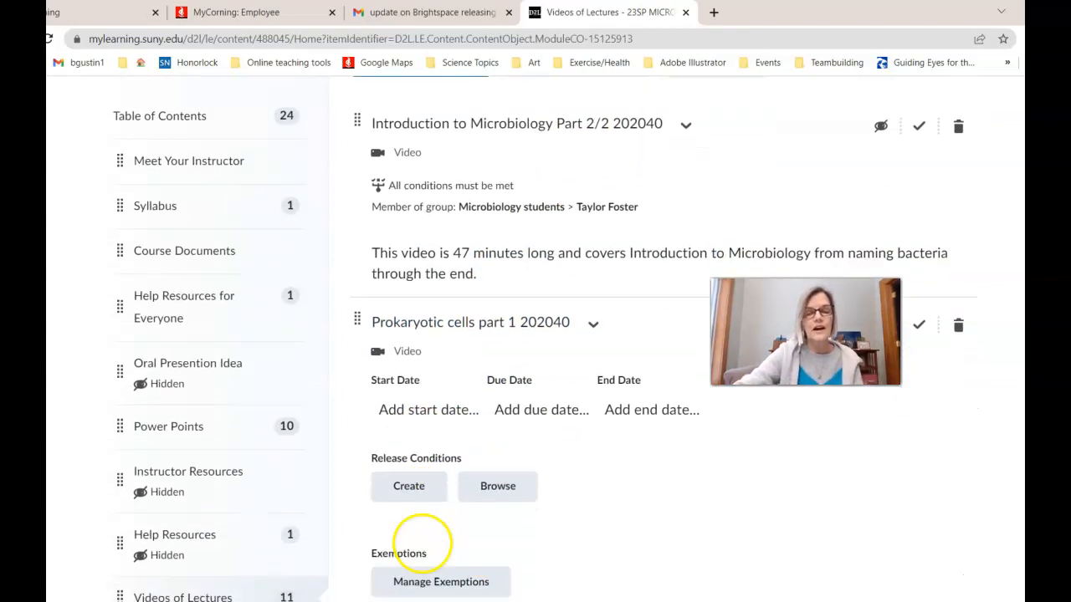
left_click(399, 481)
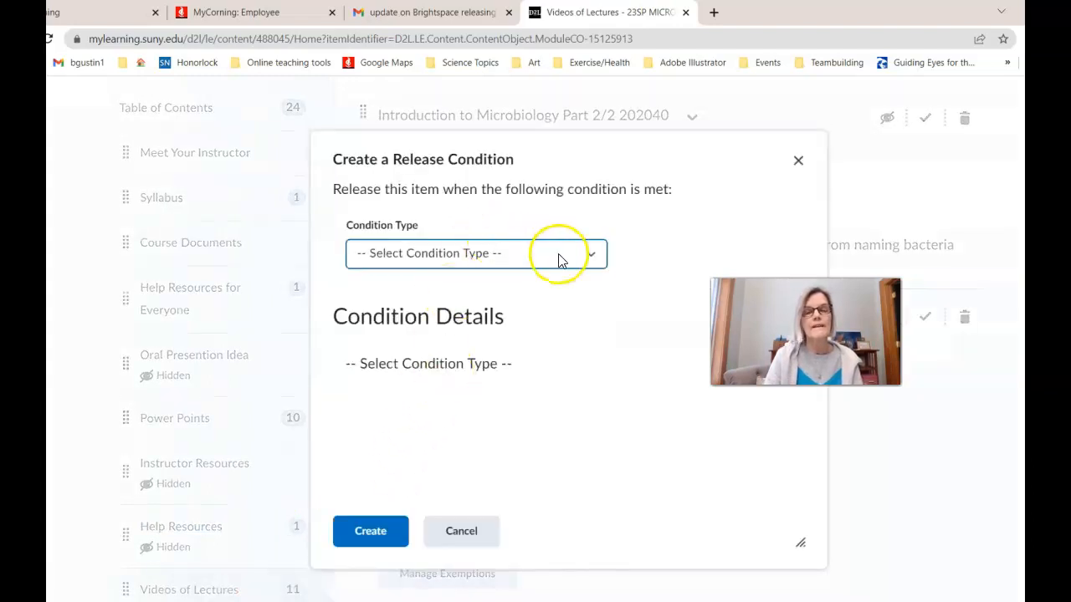
left_click(591, 257)
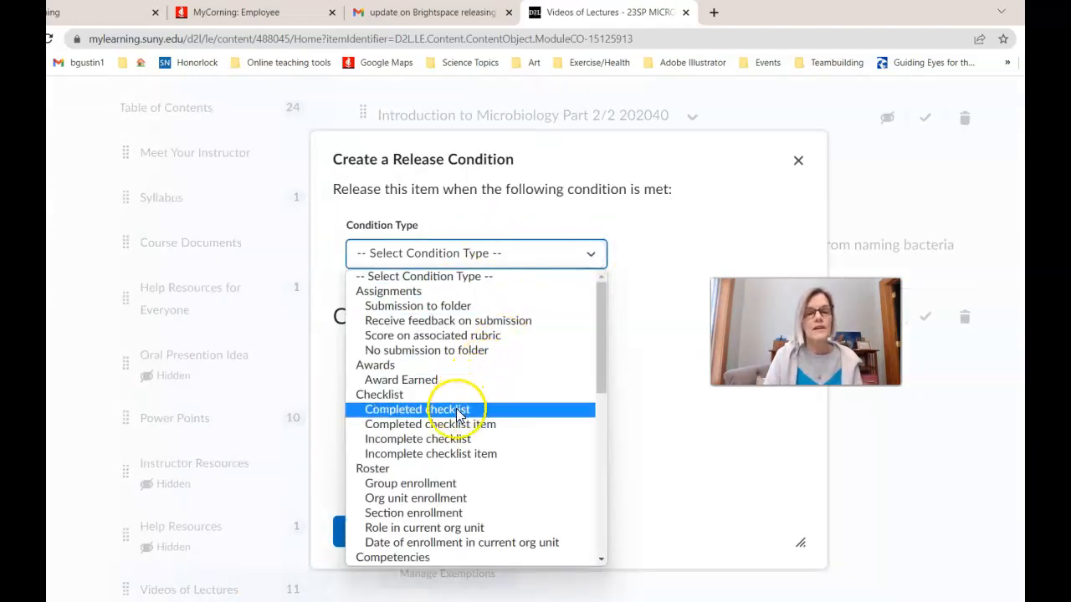
left_click(443, 483)
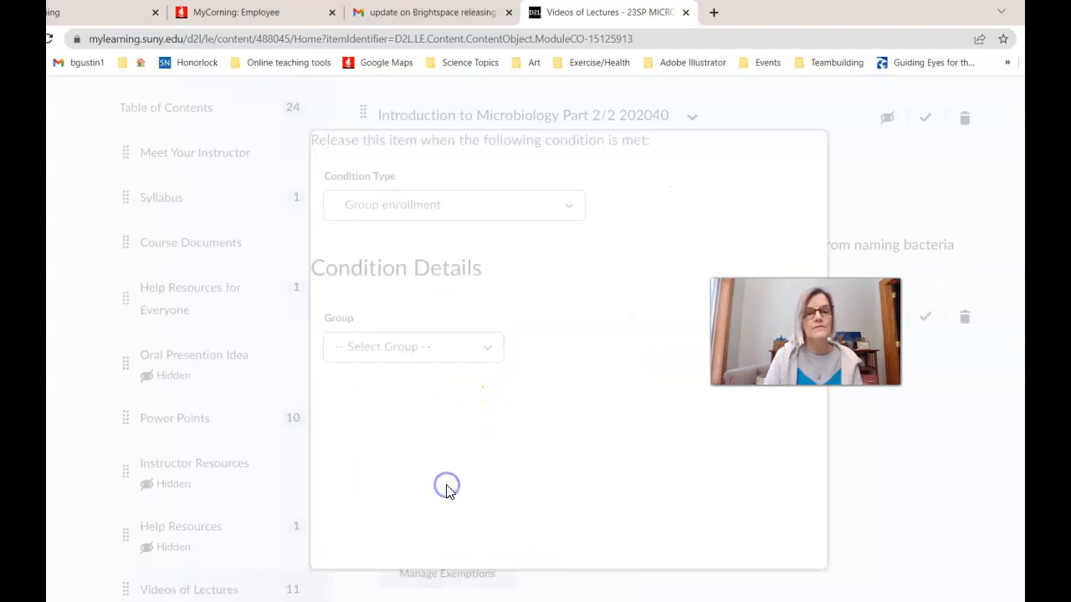
left_click(507, 396)
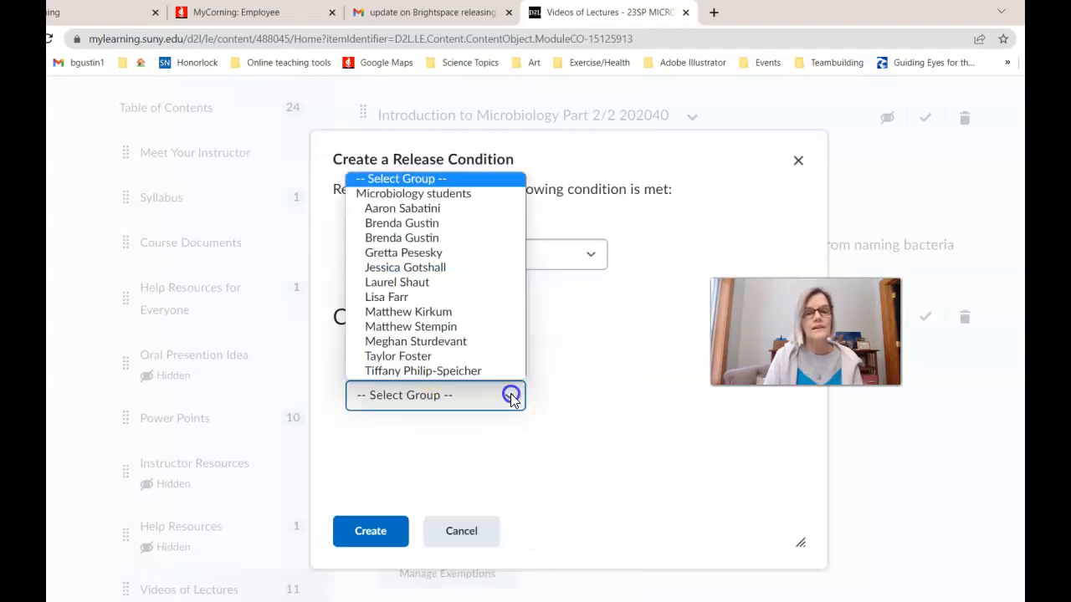
left_click(457, 358)
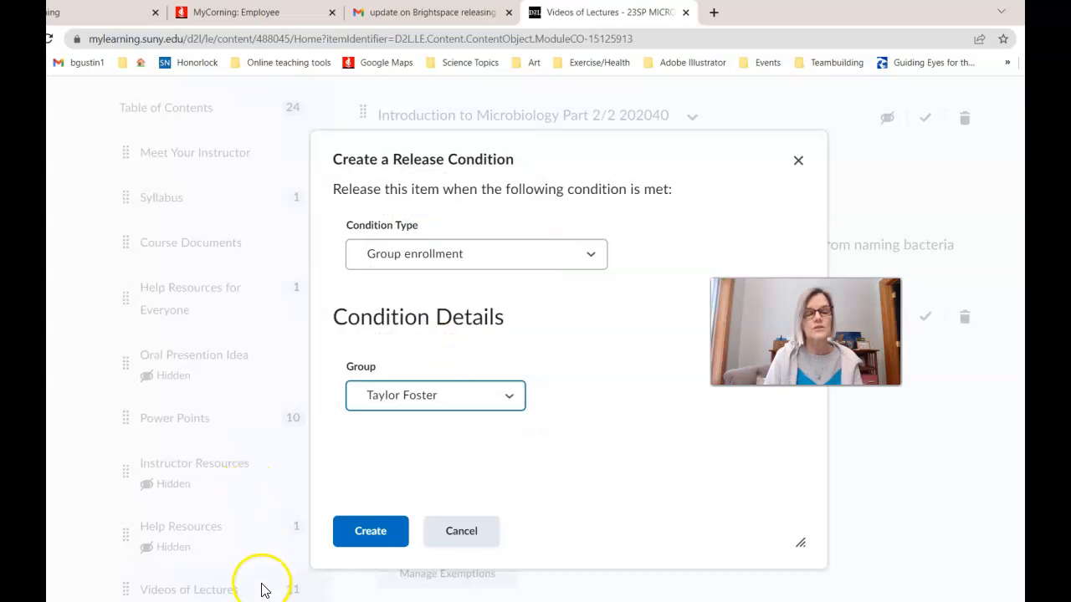
left_click(352, 533)
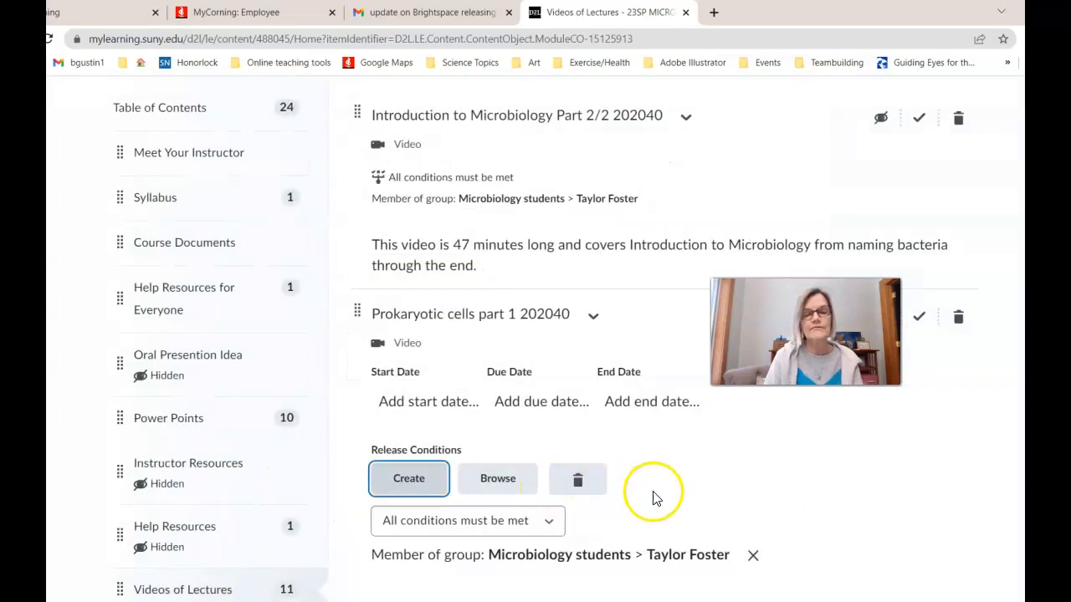
scroll(604, 518, "down", 1)
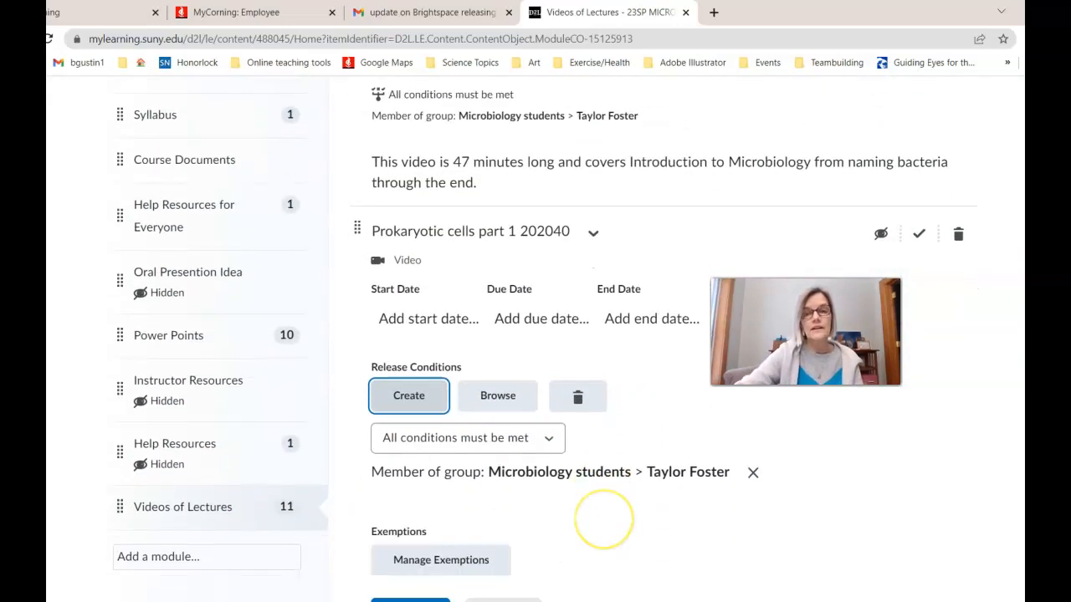
scroll(602, 518, "down", 1)
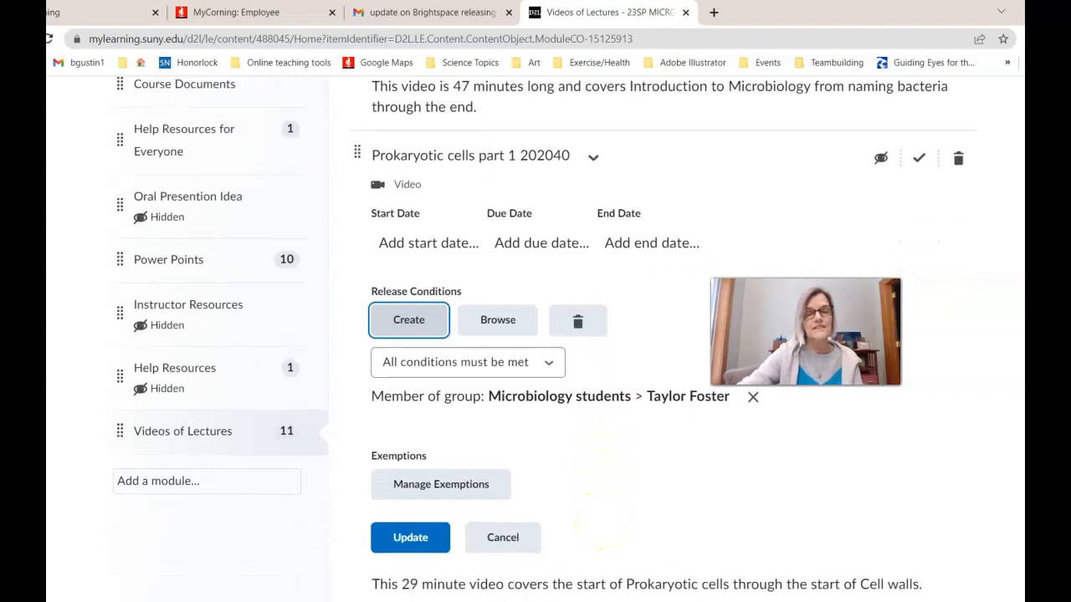
left_click(410, 540)
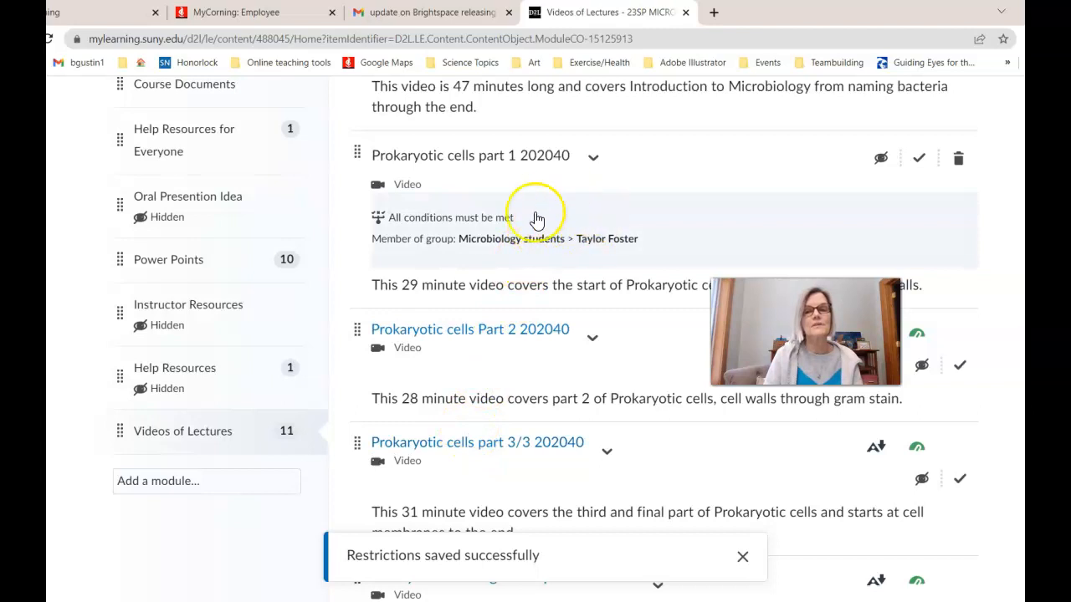
scroll(576, 265, "up", 2)
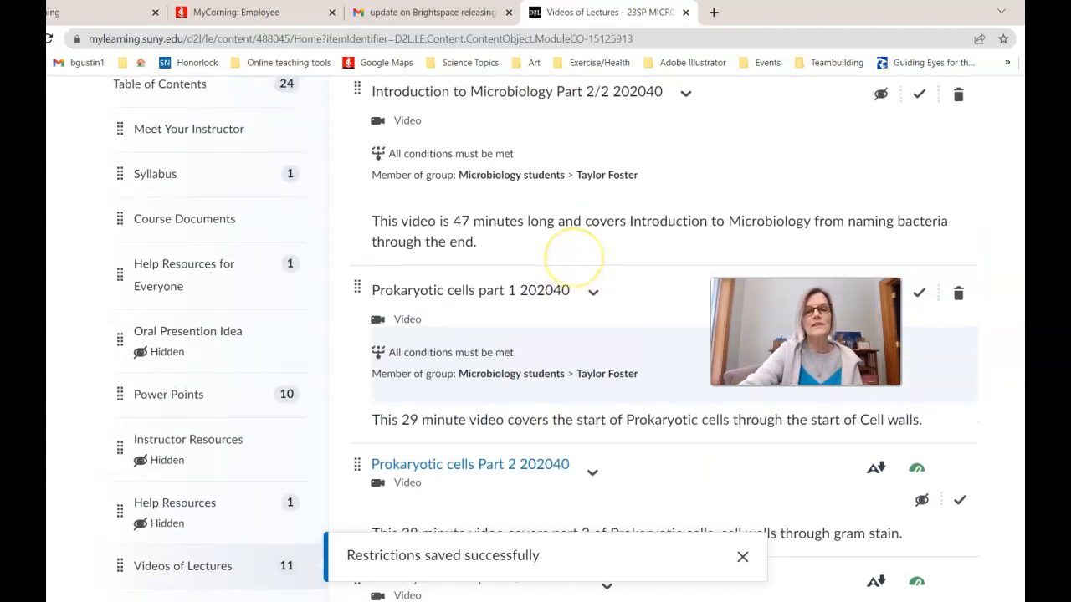